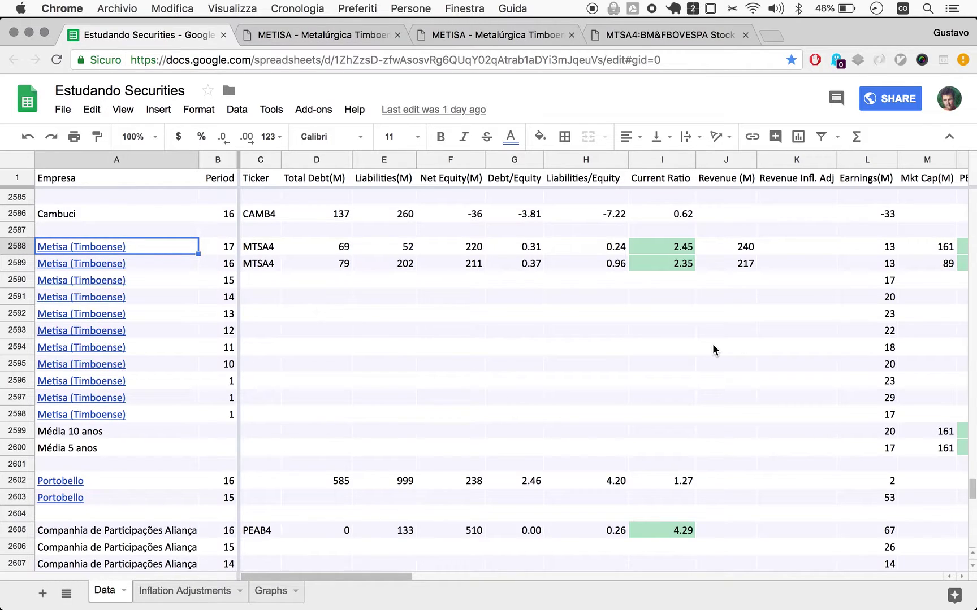
- In the Naive Investor note, select Metisa's 2017 caps range '132? - 138', then return to the spreadsheet
{"action": "key", "text": "super+Tab"}
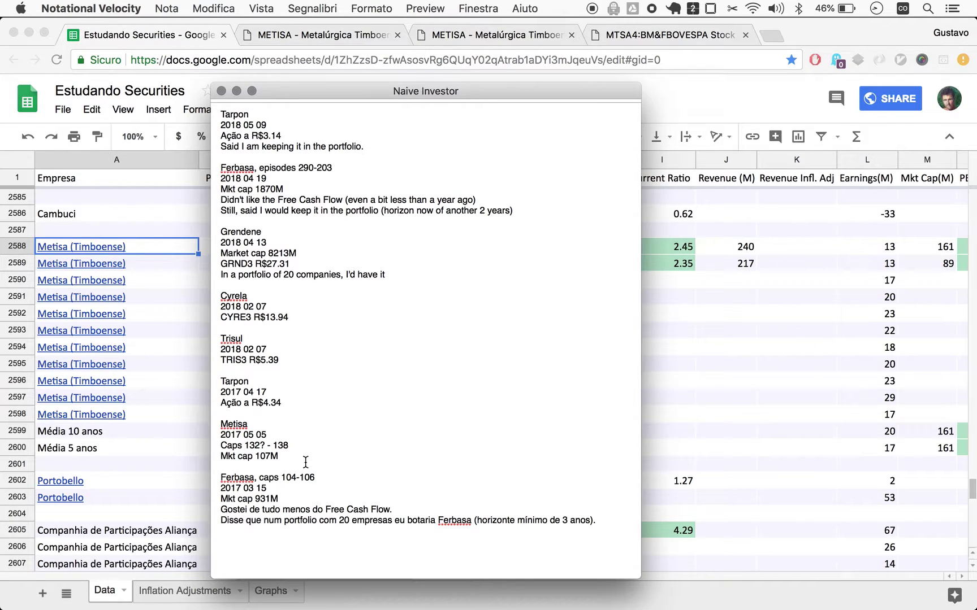
{"action": "double_click", "coordinate": [256, 434]}
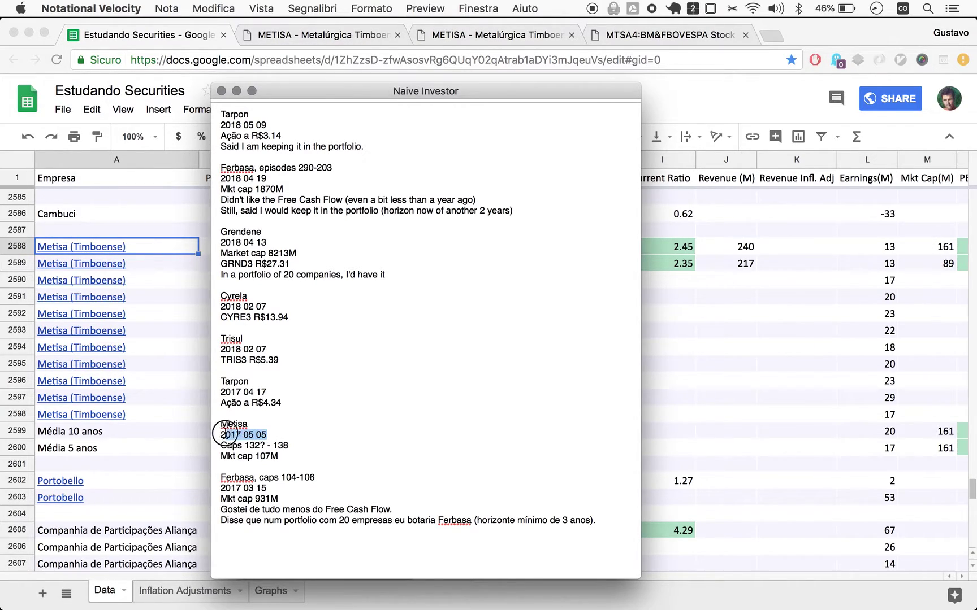
{"action": "left_click", "coordinate": [265, 436]}
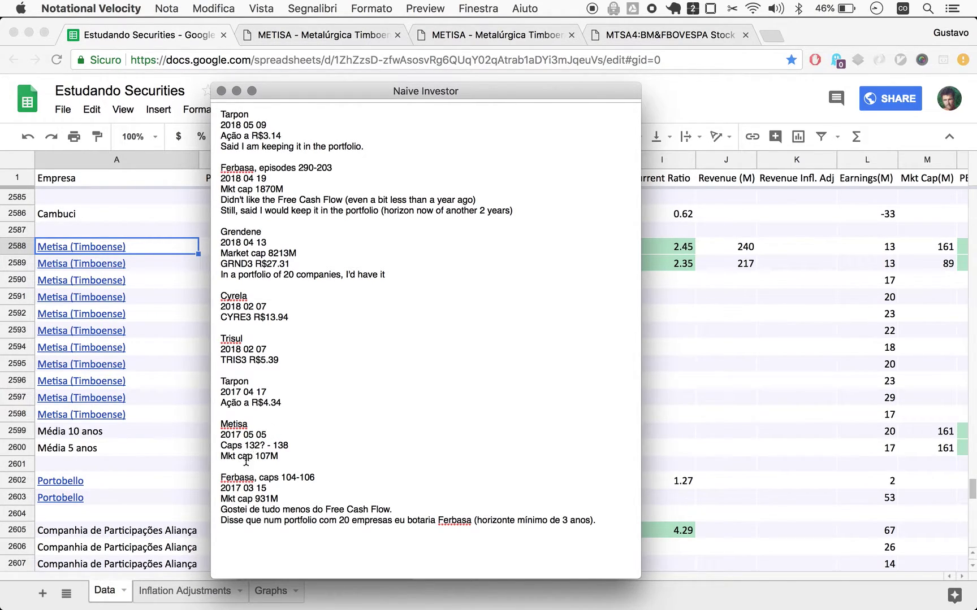
{"action": "left_click_drag", "start_coordinate": [244, 446], "coordinate": [286, 450]}
{"action": "left_click", "coordinate": [136, 379]}
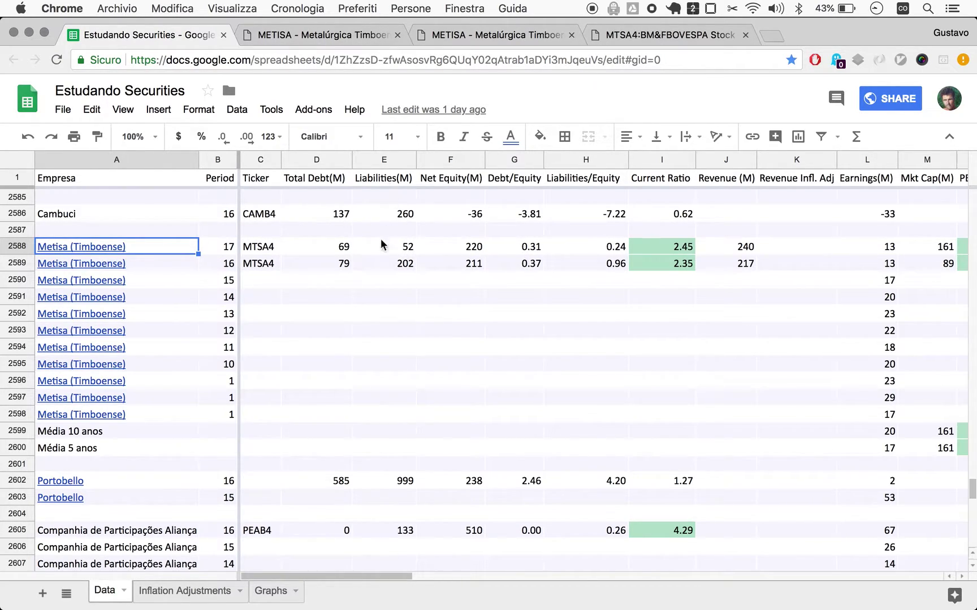
{"action": "key", "text": "ctrl+alt+super+space"}
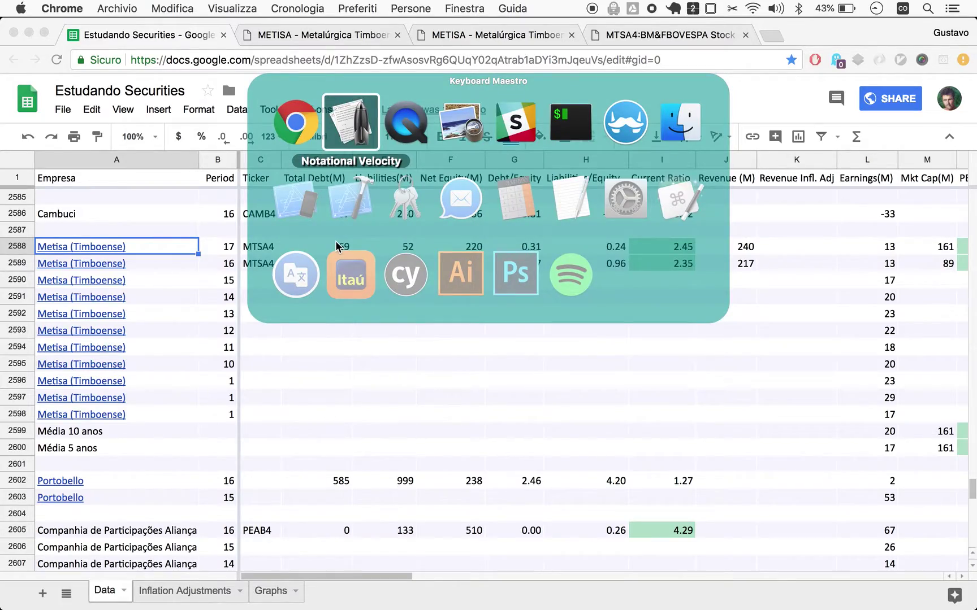
{"action": "key", "text": "Right"}
{"action": "key", "text": "Right"}
{"action": "key", "text": "Return"}
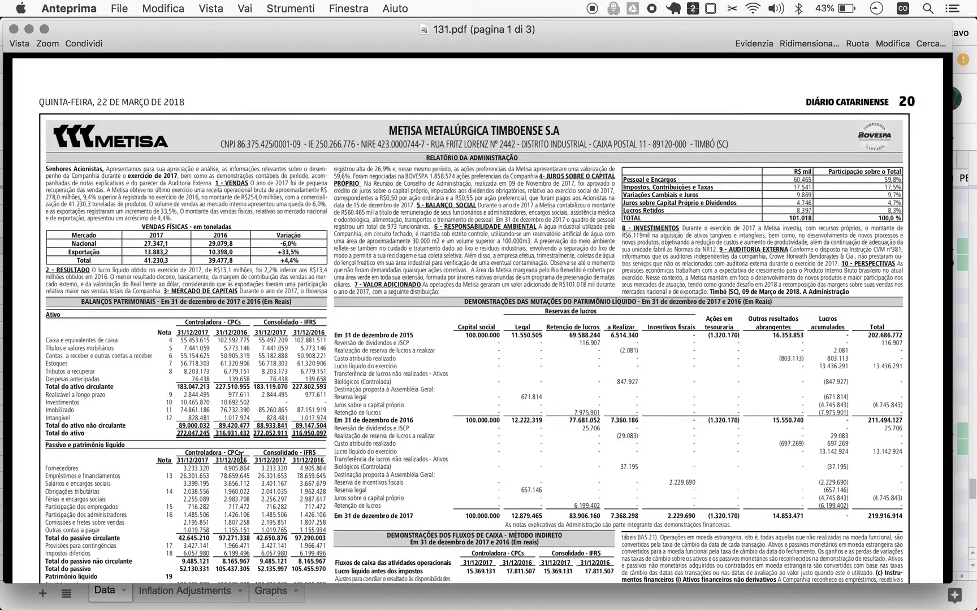
{"action": "scroll", "coordinate": [241, 458], "scroll_direction": "down", "scroll_amount": 5}
{"action": "scroll", "coordinate": [241, 458], "scroll_direction": "down", "scroll_amount": 3}
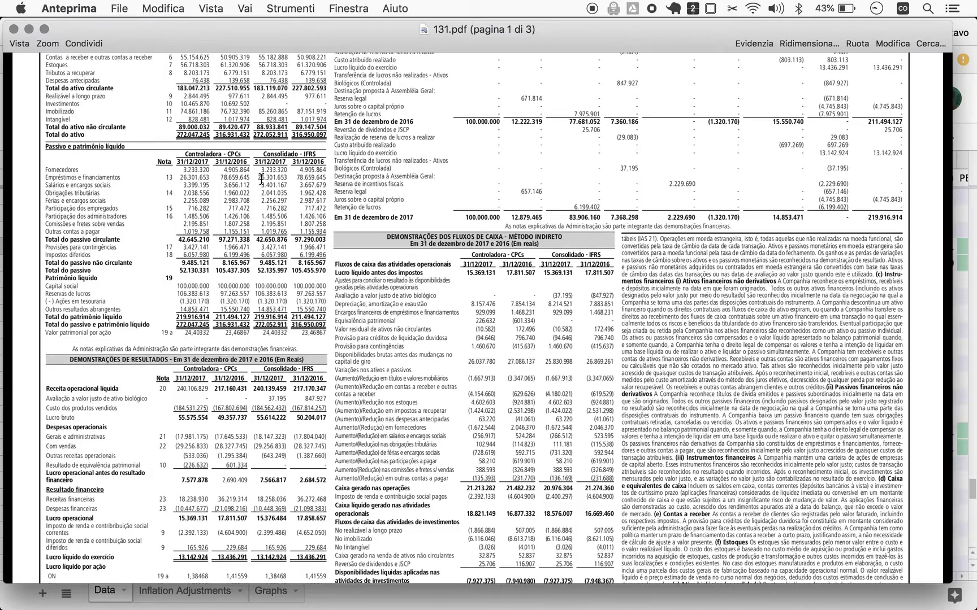
{"action": "scroll", "coordinate": [260, 179], "scroll_direction": "up", "scroll_amount": 4}
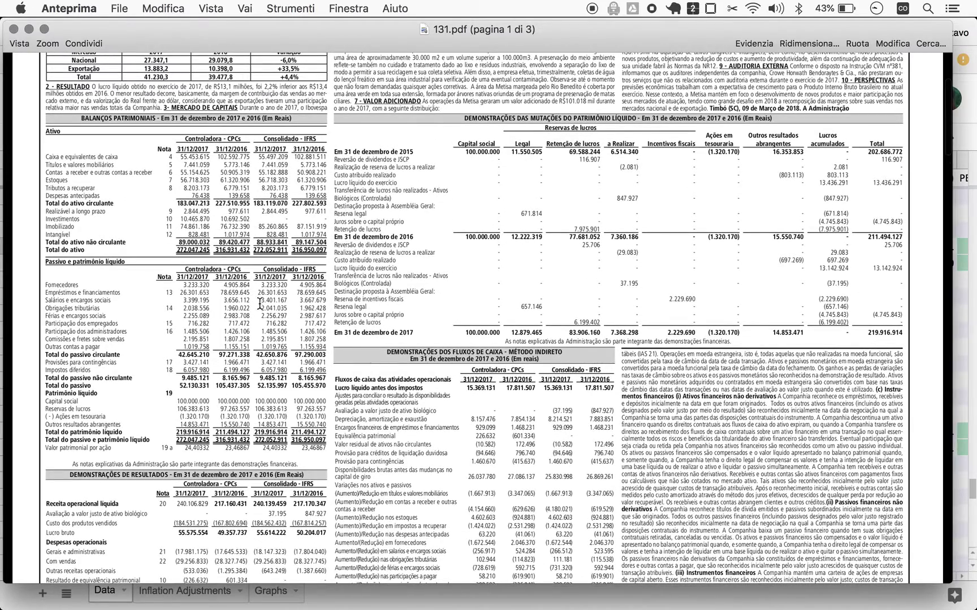
{"action": "key", "text": "super+Tab"}
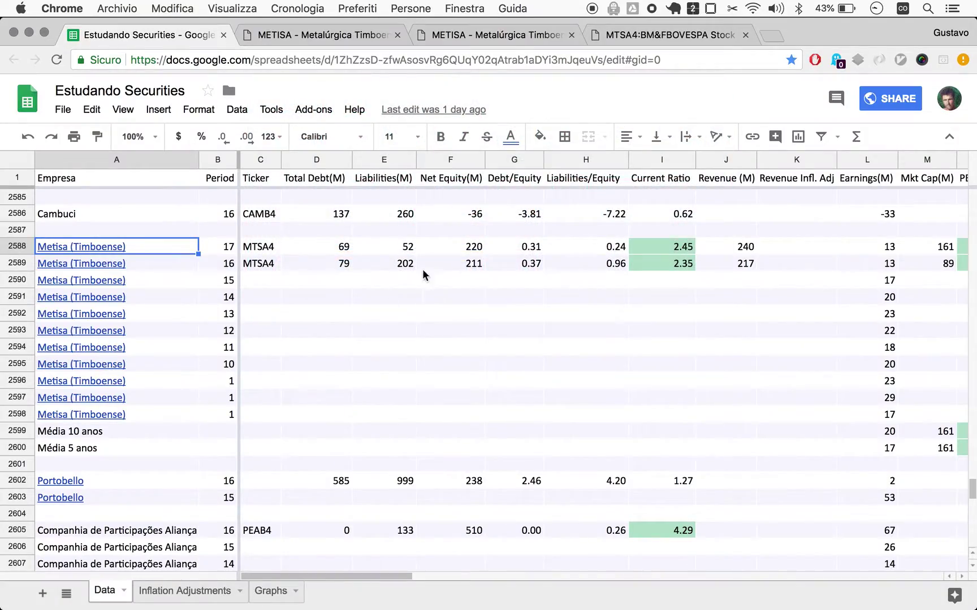
- Enter 26 as Metisa's 2017 Total Debt in D2588 and cross-check it against the PDF statement
{"action": "left_click", "coordinate": [334, 250]}
{"action": "type", "text": "26"}
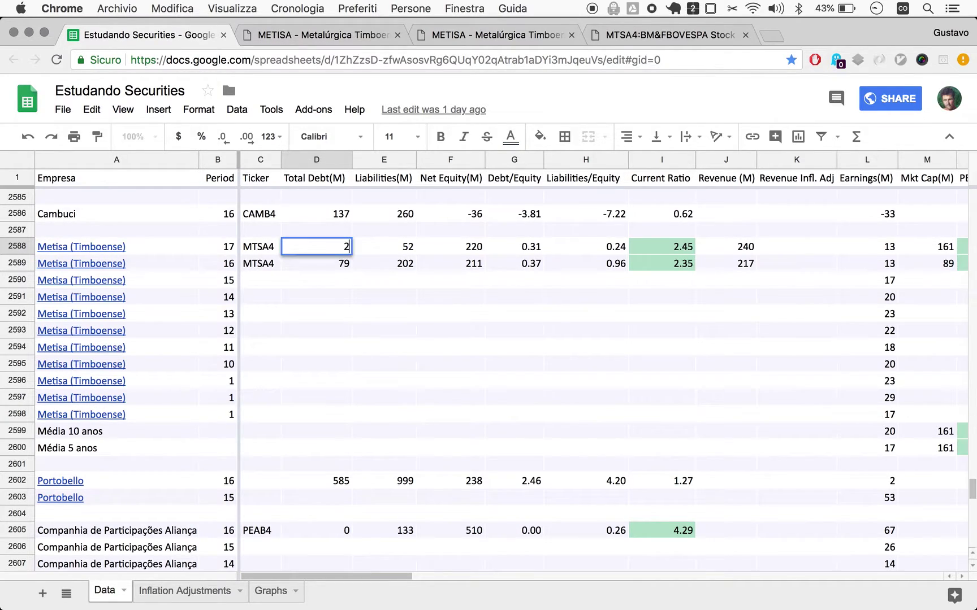
{"action": "key", "text": "Return"}
{"action": "key", "text": "super+Tab"}
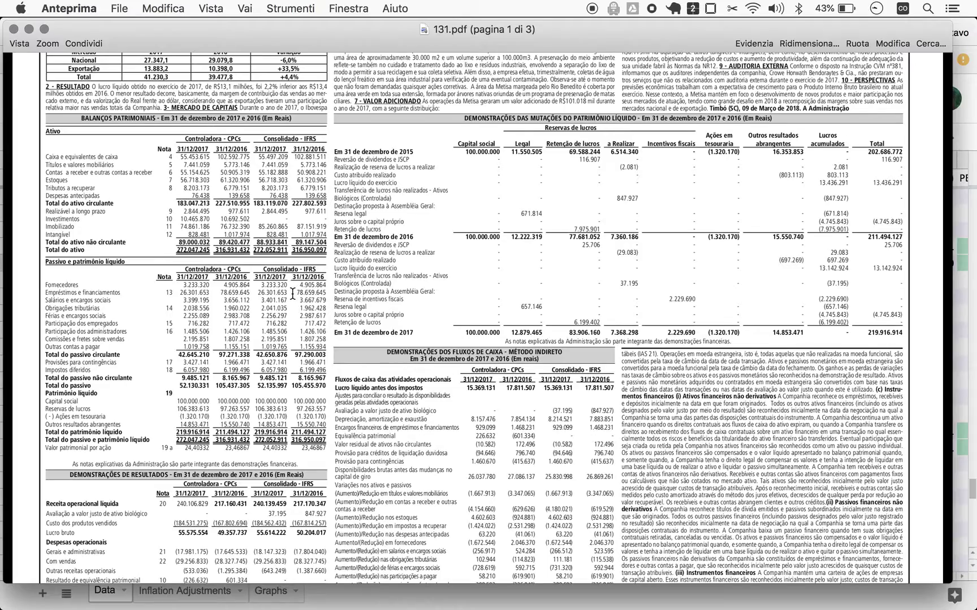
{"action": "key", "text": "super+Tab"}
{"action": "key", "text": "super+Tab"}
{"action": "key", "text": "super+Tab"}
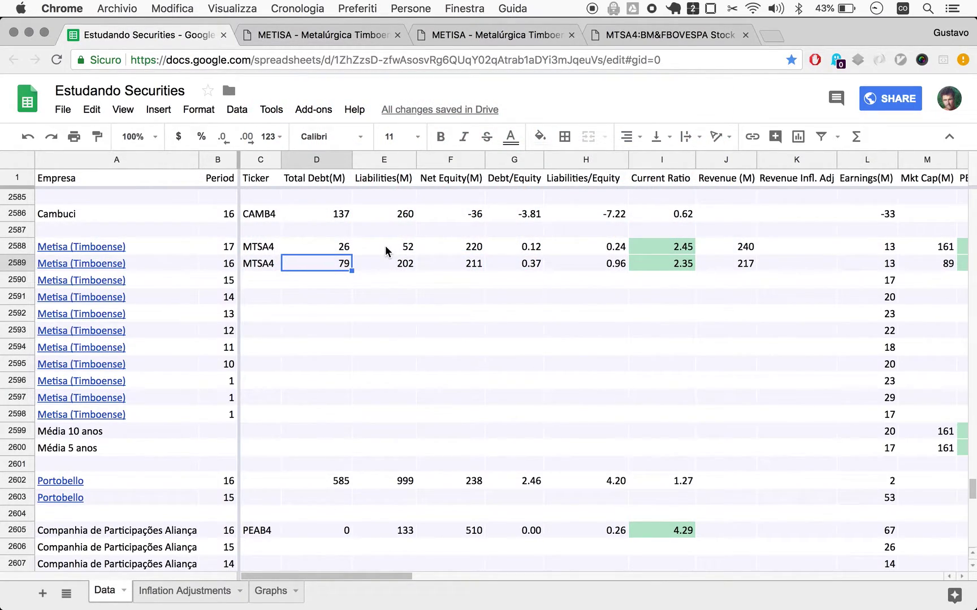
{"action": "key", "text": "super+Tab"}
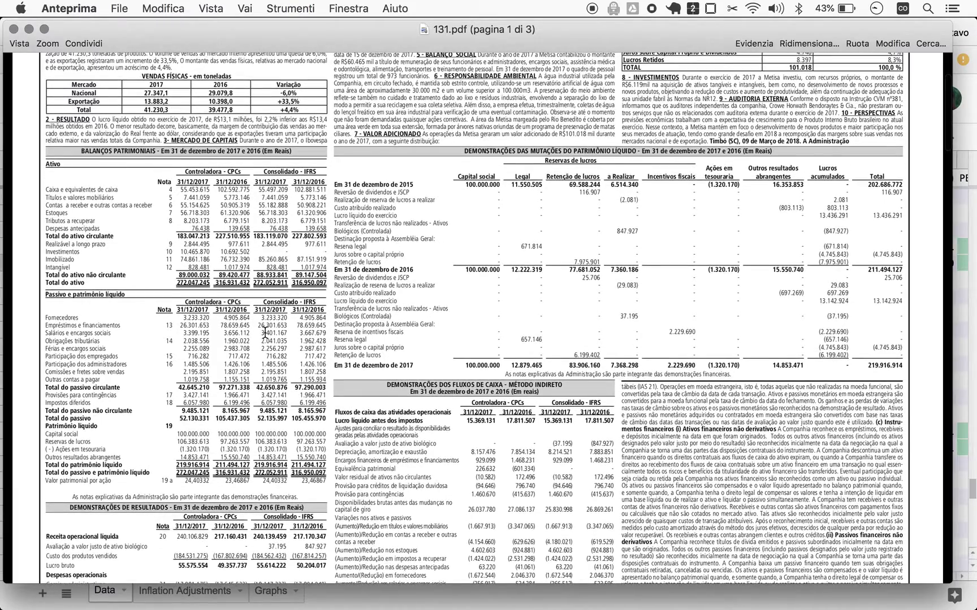
{"action": "scroll", "coordinate": [265, 333], "scroll_direction": "down", "scroll_amount": 3}
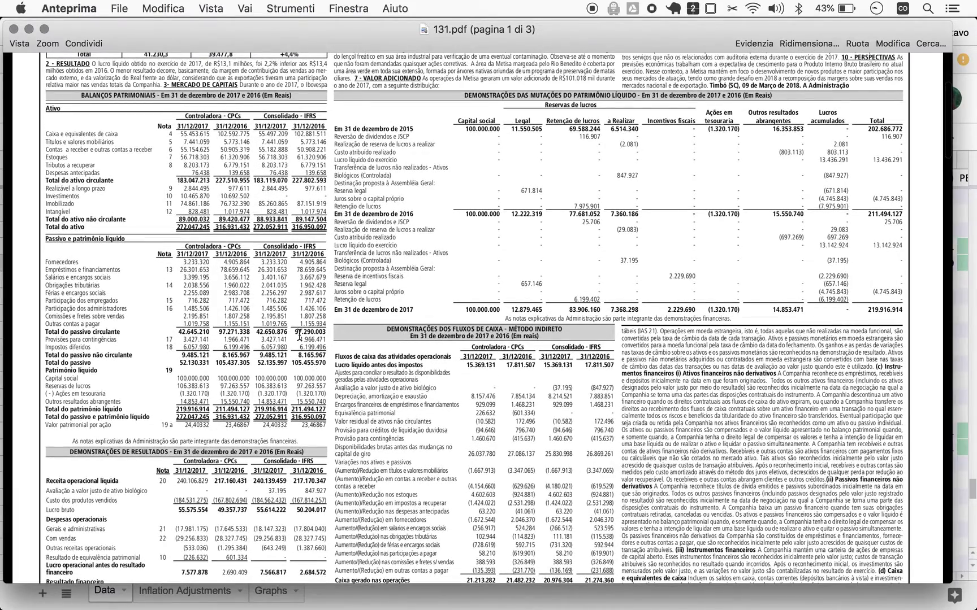
{"action": "left_click", "coordinate": [310, 332]}
{"action": "double_click", "coordinate": [310, 331]}
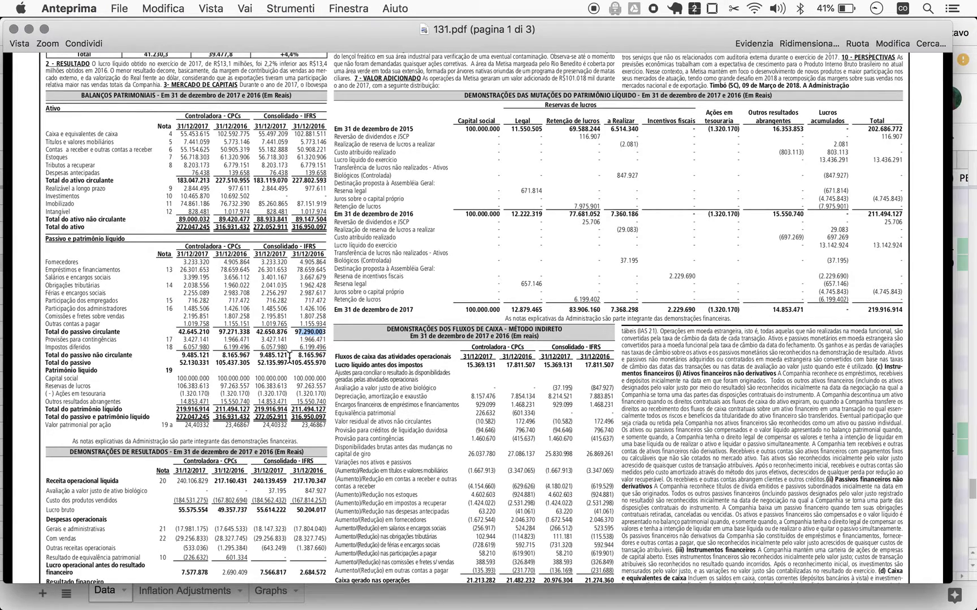
{"action": "key", "text": "super+Tab"}
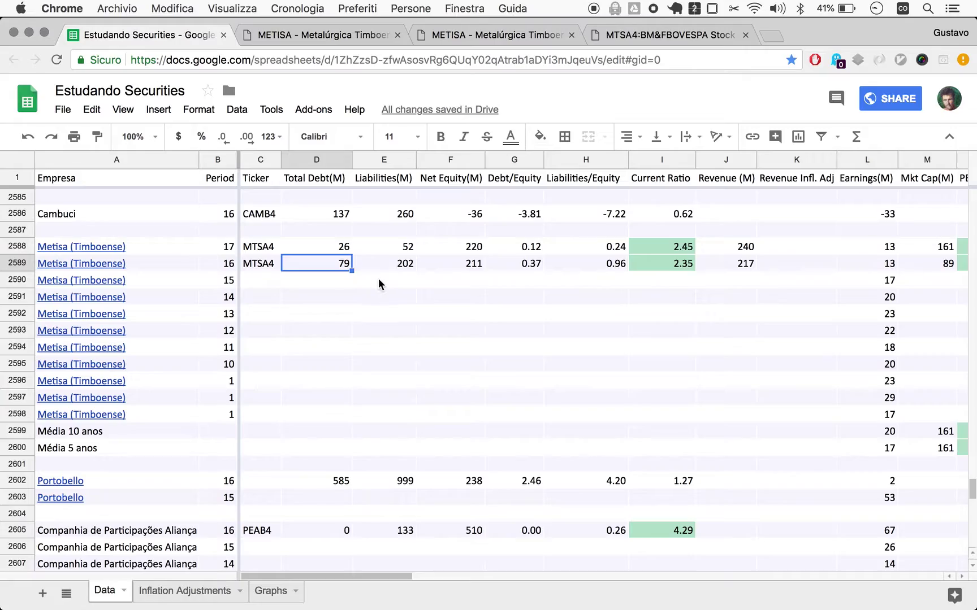
{"action": "key", "text": "super+Tab"}
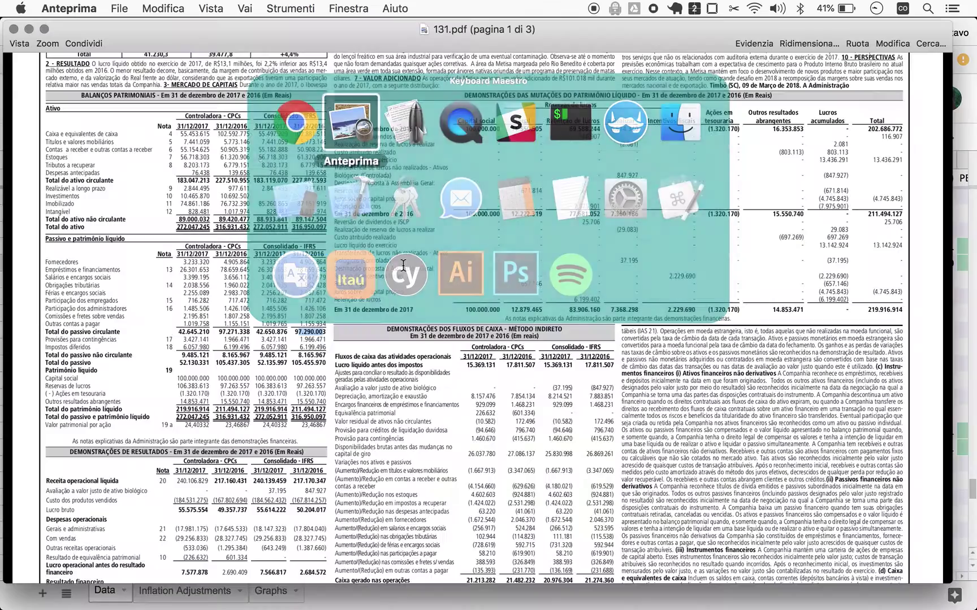
{"action": "scroll", "coordinate": [288, 348], "scroll_direction": "up", "scroll_amount": 1}
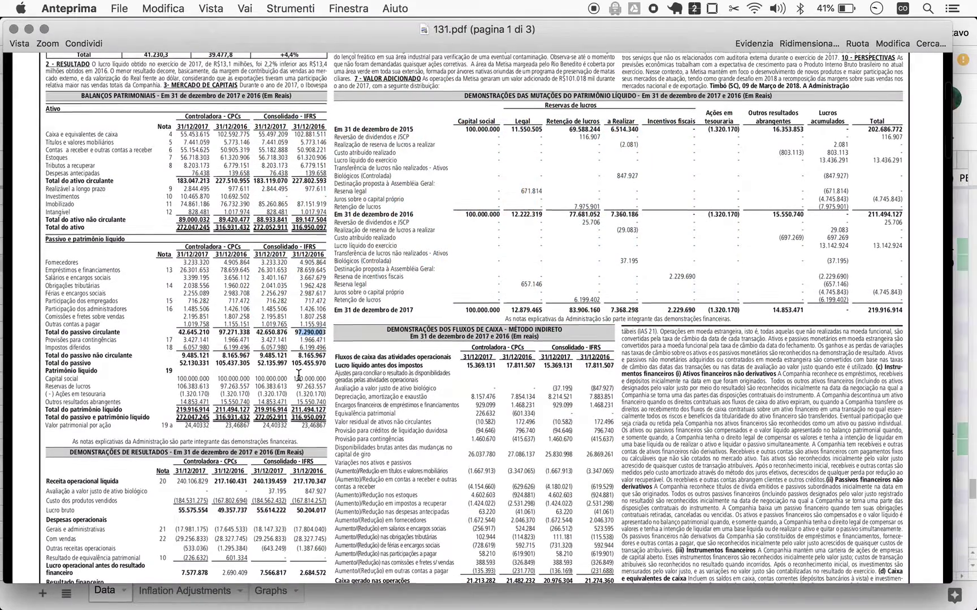
{"action": "scroll", "coordinate": [299, 377], "scroll_direction": "down", "scroll_amount": 1}
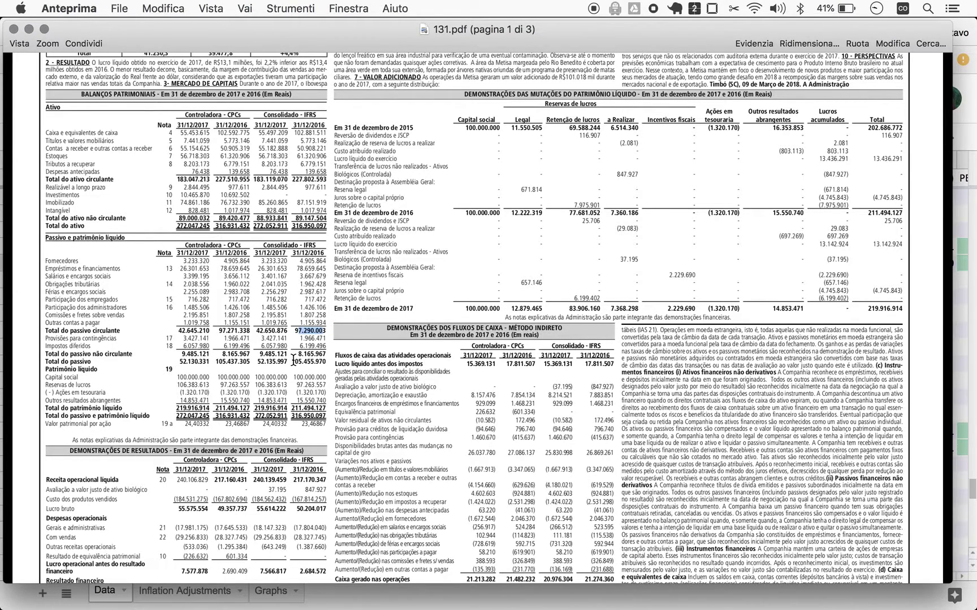
{"action": "left_click_drag", "start_coordinate": [293, 360], "coordinate": [308, 361]}
{"action": "key", "text": "super+Tab"}
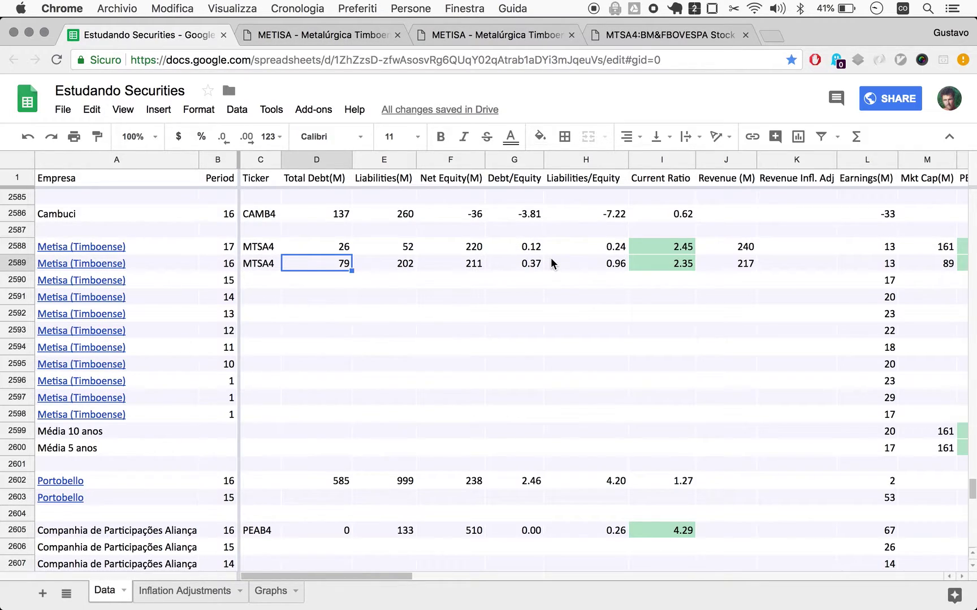
{"action": "scroll", "coordinate": [550, 258], "scroll_direction": "right", "scroll_amount": 2}
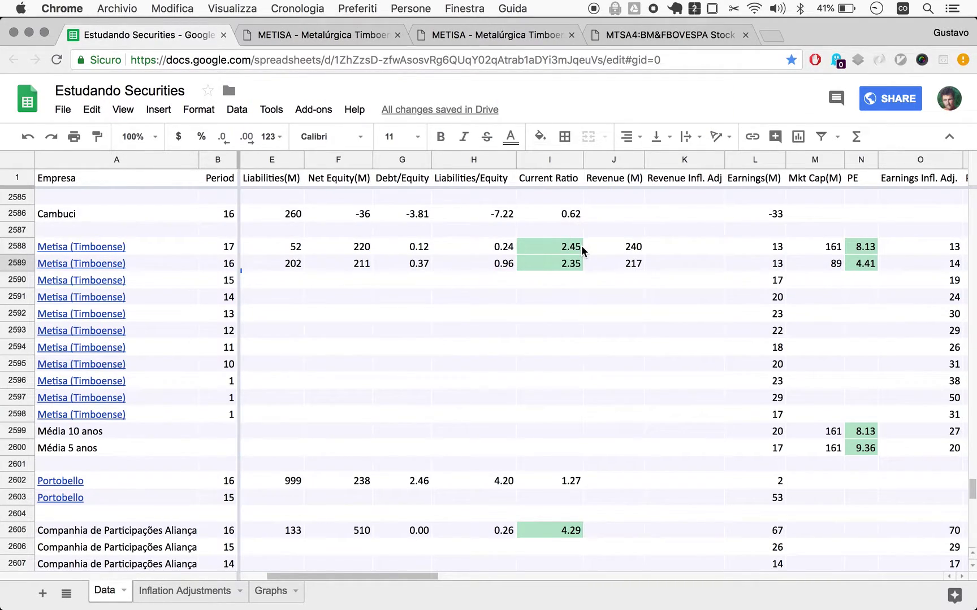
{"action": "scroll", "coordinate": [576, 251], "scroll_direction": "right", "scroll_amount": 2}
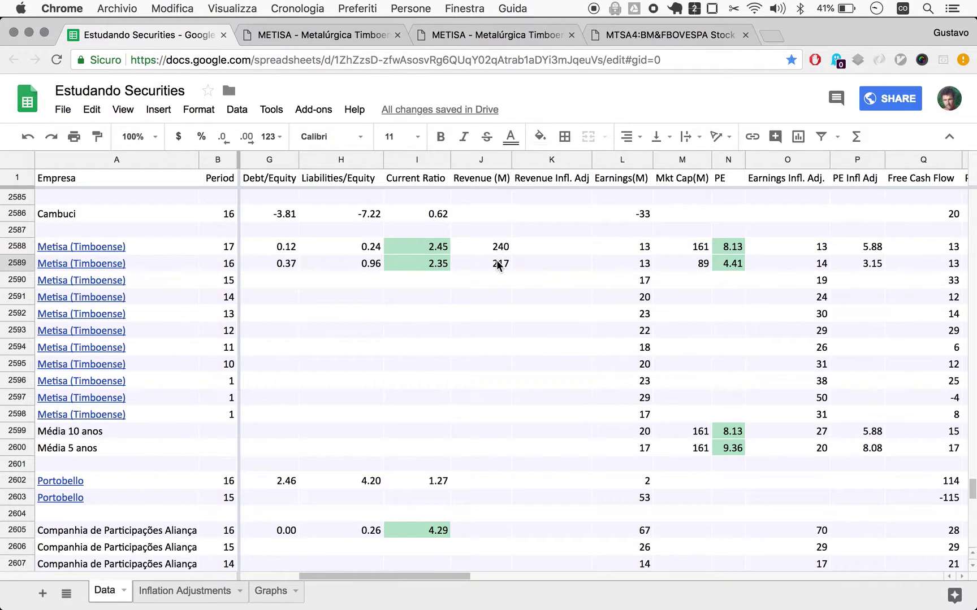
{"action": "scroll", "coordinate": [497, 264], "scroll_direction": "right", "scroll_amount": 2}
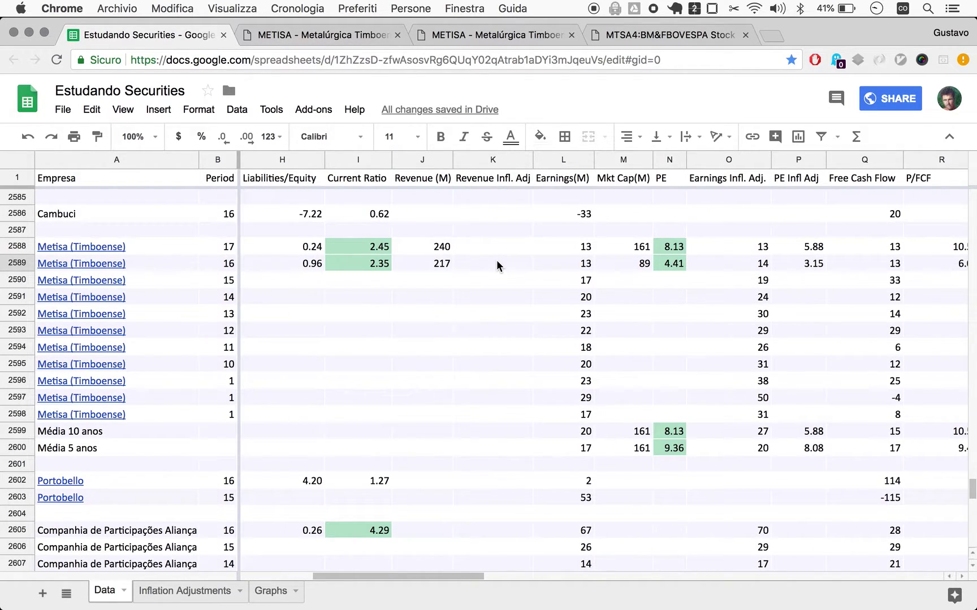
{"action": "scroll", "coordinate": [442, 264], "scroll_direction": "down", "scroll_amount": 1}
{"action": "scroll", "coordinate": [442, 265], "scroll_direction": "right", "scroll_amount": 2}
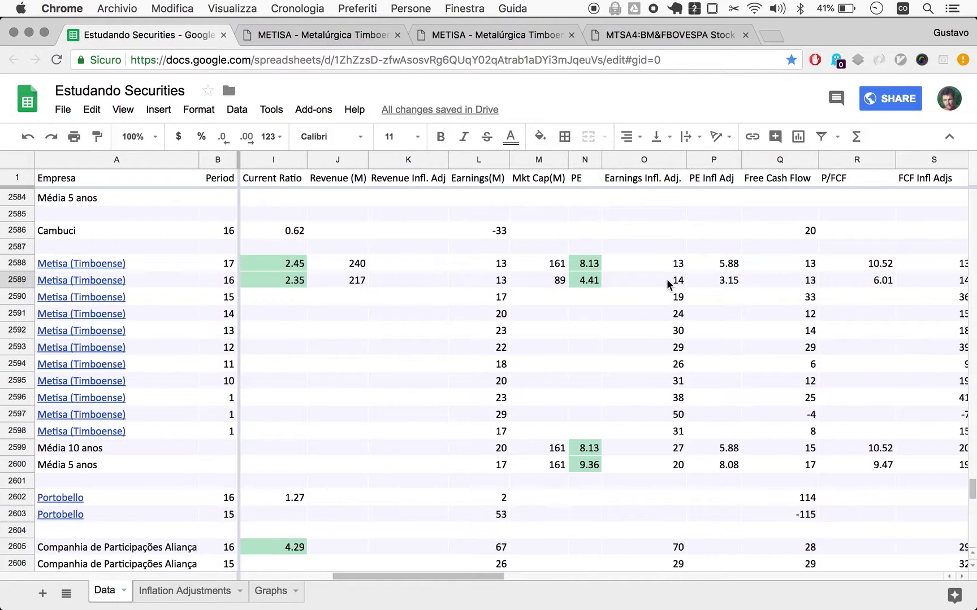
{"action": "scroll", "coordinate": [667, 289], "scroll_direction": "right", "scroll_amount": 2}
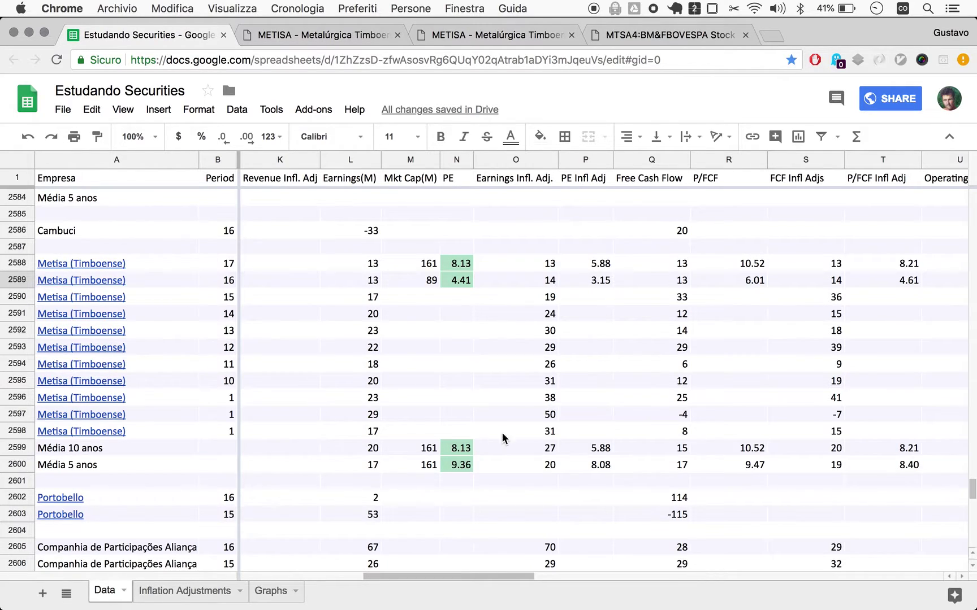
{"action": "scroll", "coordinate": [554, 395], "scroll_direction": "right", "scroll_amount": 2}
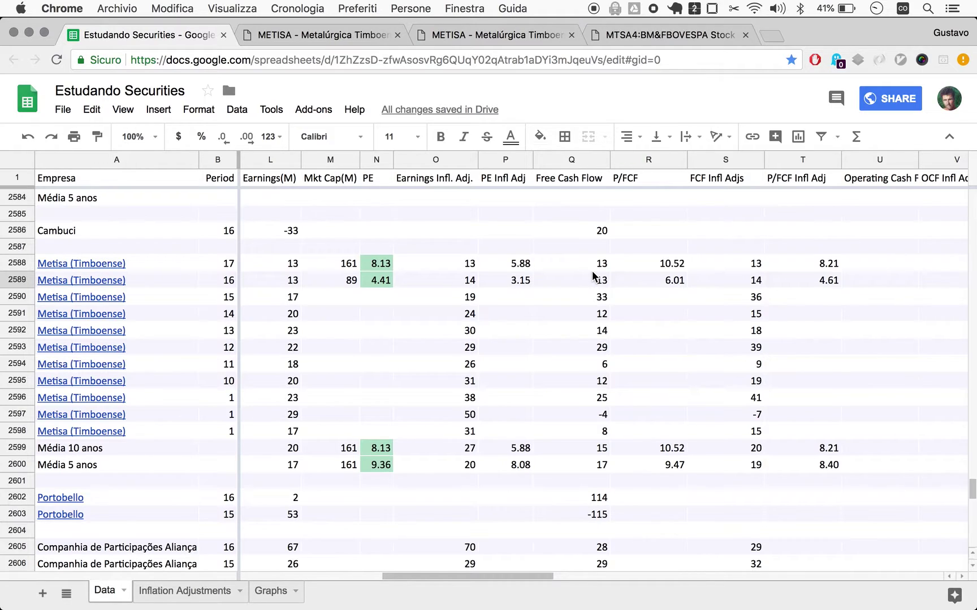
{"action": "scroll", "coordinate": [460, 347], "scroll_direction": "left", "scroll_amount": 2}
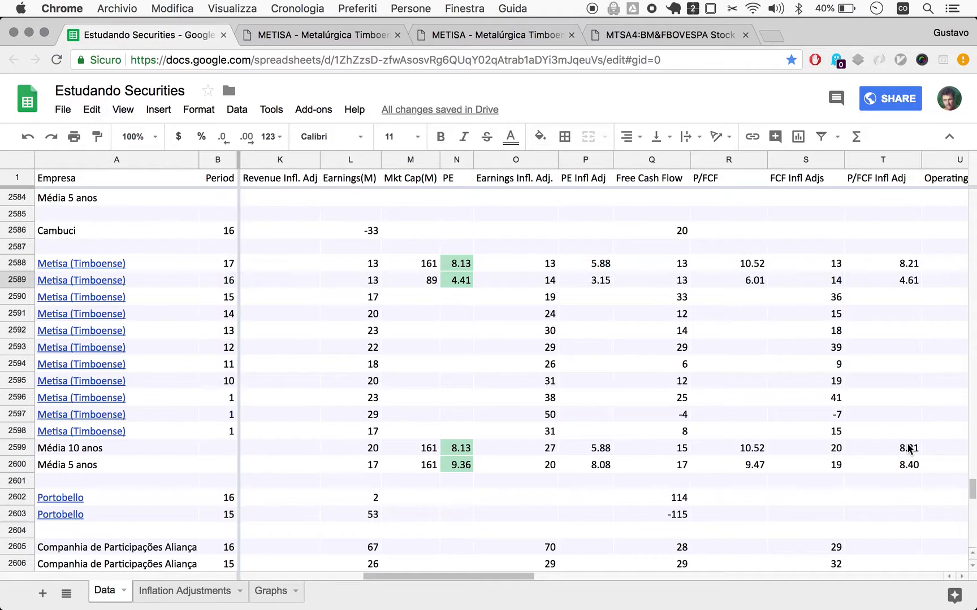
{"action": "left_click", "coordinate": [651, 37]}
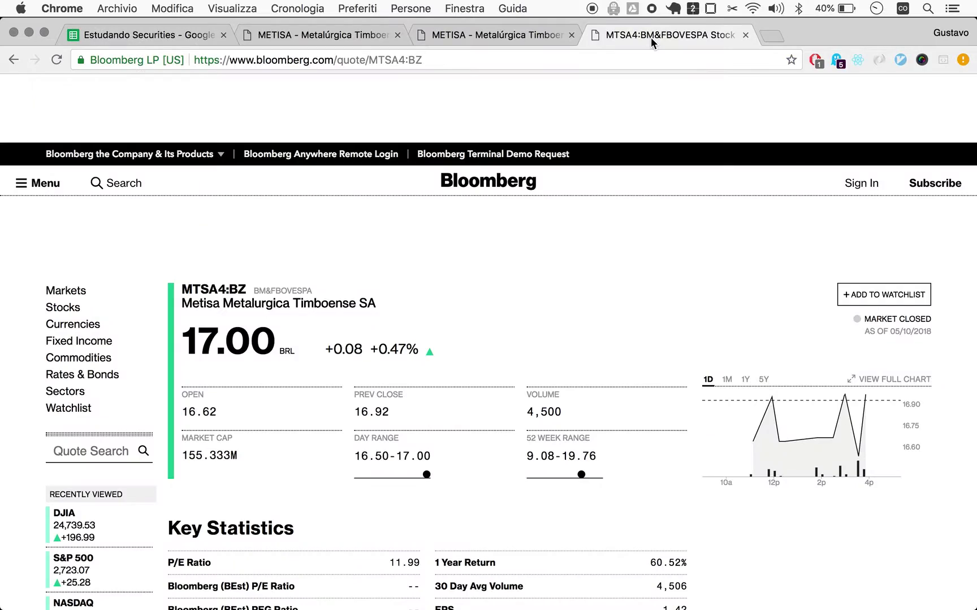
{"action": "left_click", "coordinate": [184, 456]}
{"action": "left_click_drag", "start_coordinate": [184, 456], "coordinate": [210, 455]}
{"action": "left_click", "coordinate": [136, 34]}
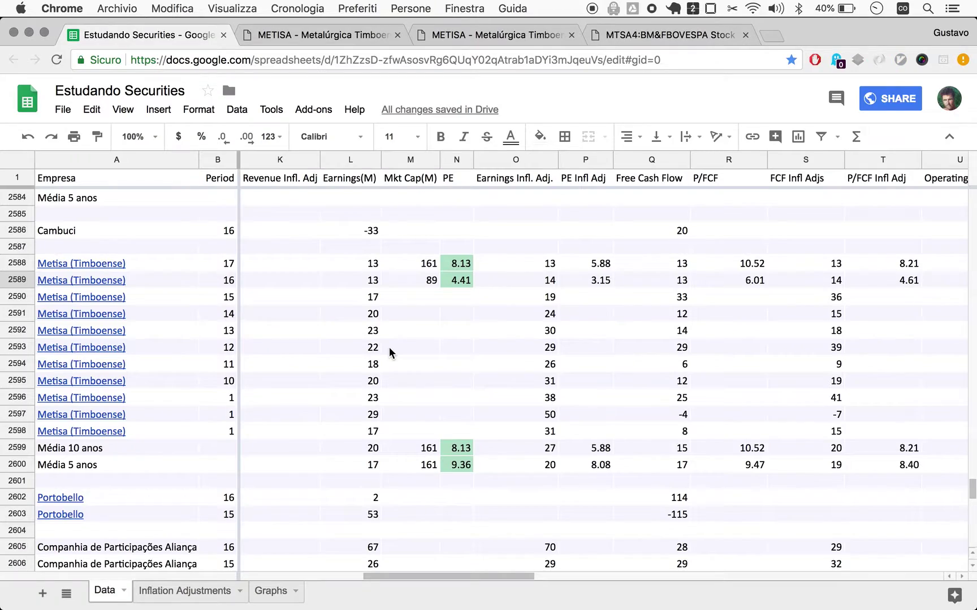
- Paste 155 into the Média 10 anos and Média 5 anos Mkt Cap cells (M2599, M2600)
{"action": "left_click", "coordinate": [429, 452]}
{"action": "type", "text": "155"}
{"action": "key", "text": "Down"}
{"action": "type", "text": "155"}
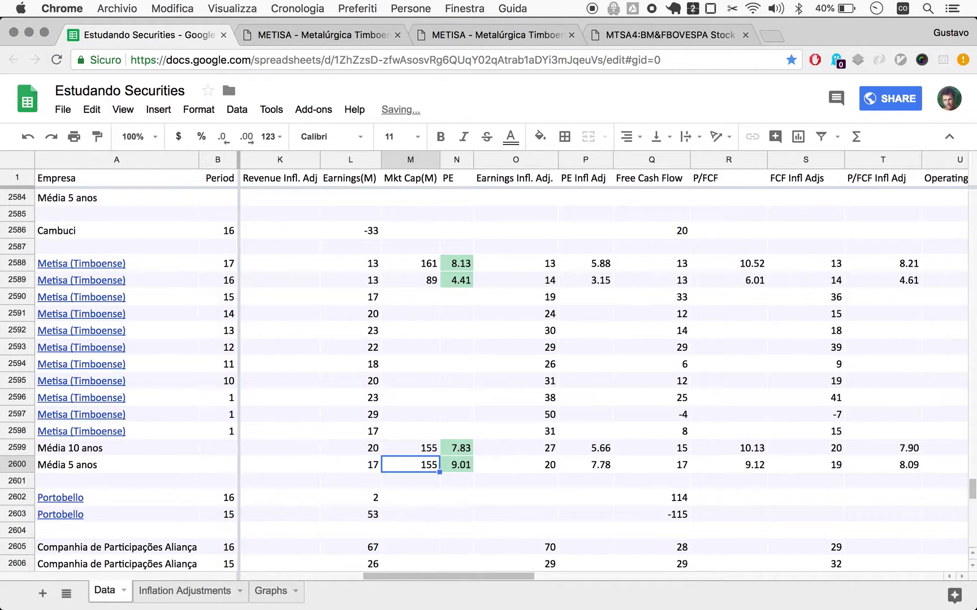